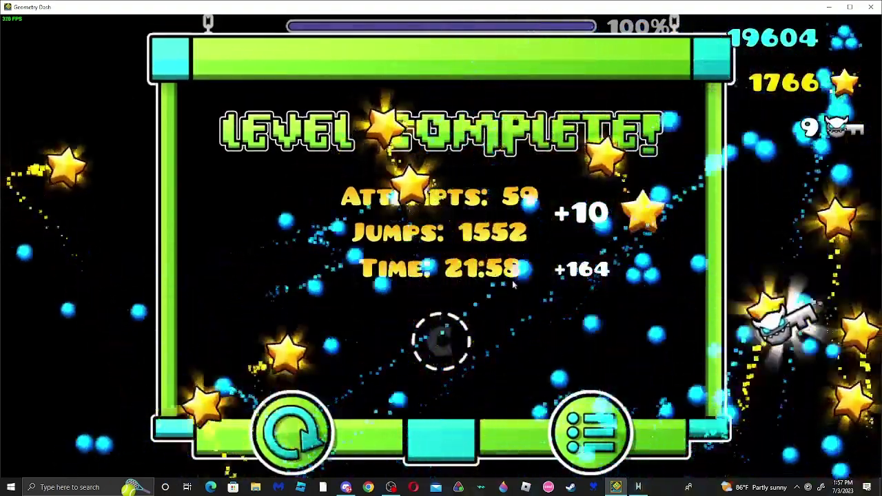
Step: Exit the Level Complete screen after beating the level at 100% with 59 attempts
key(Escape)
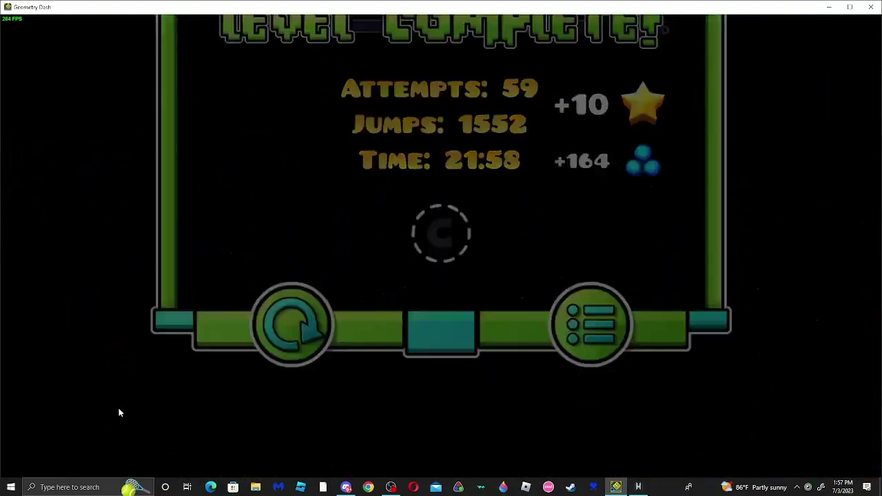
Step: Review Virtualization's stats showing 241 attempts, then open its comments and a blank comment box
click(45, 446)
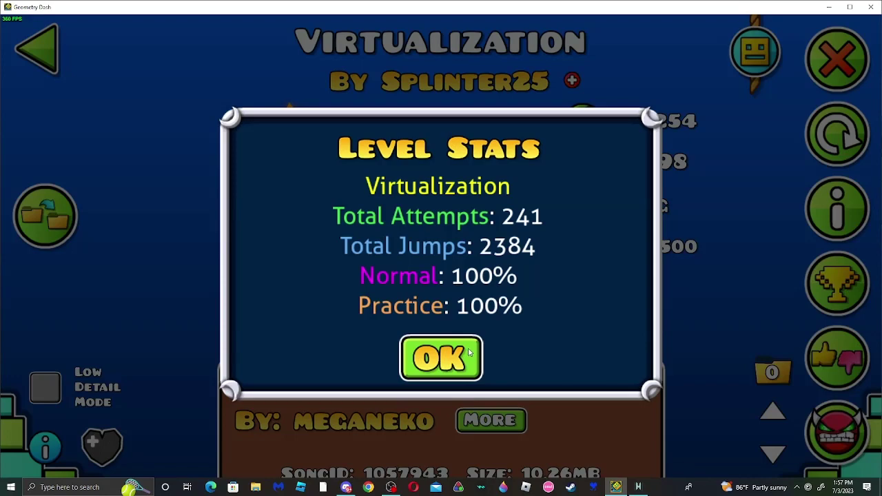
click(469, 352)
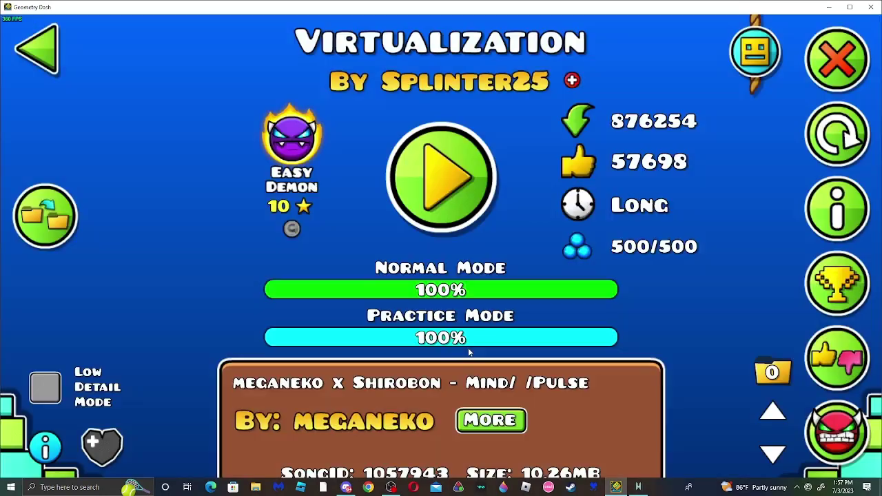
click(837, 207)
click(515, 324)
Step: Write and submit the comment 'gg 241 attempts' on Virtualization
click(751, 455)
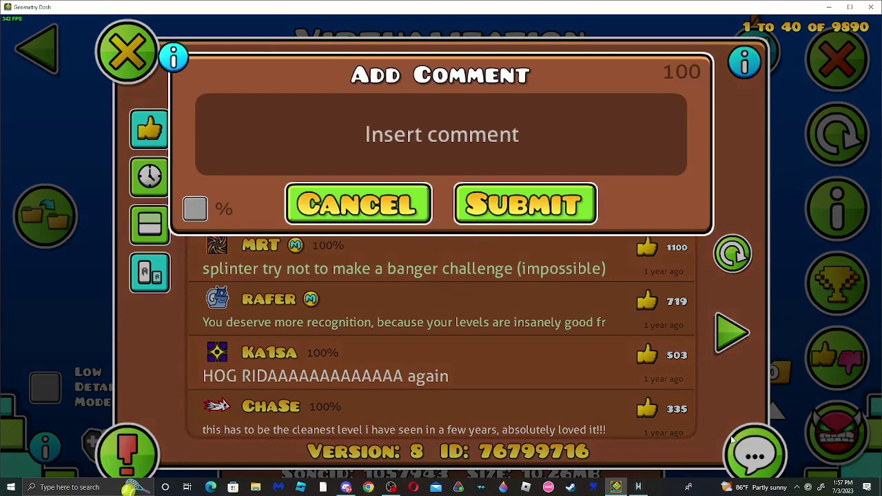
text(g)
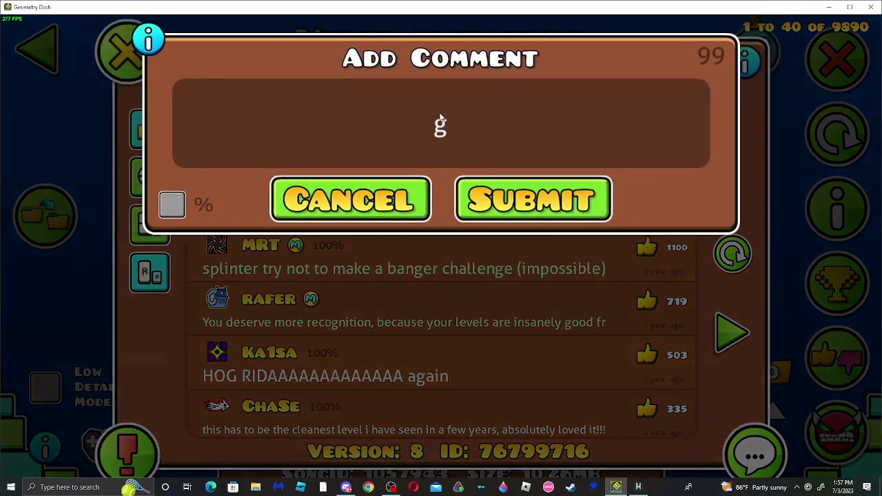
text(g 241 attempts)
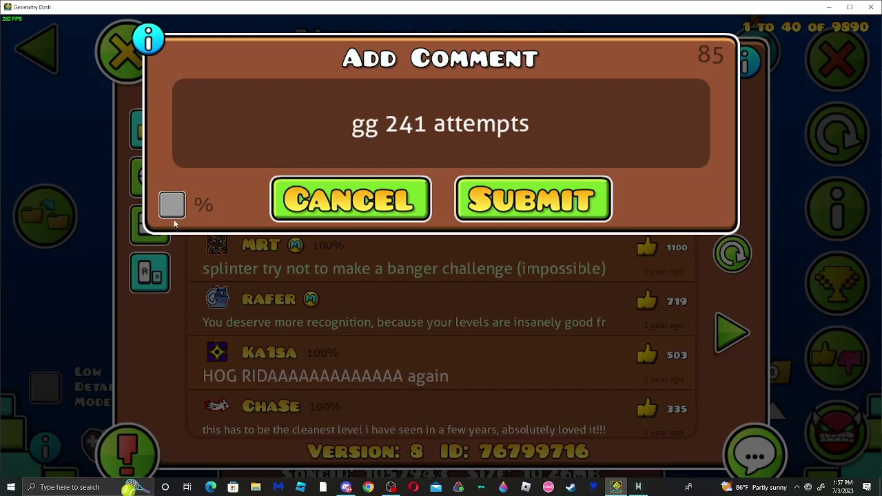
click(493, 196)
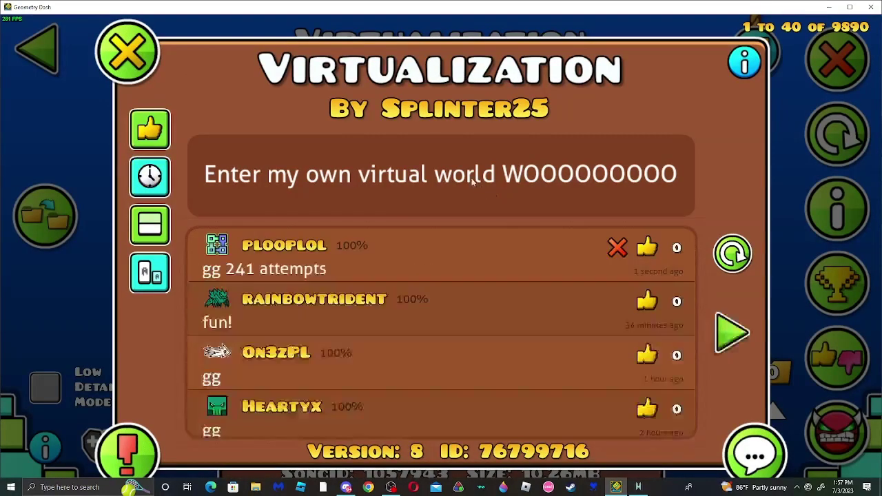